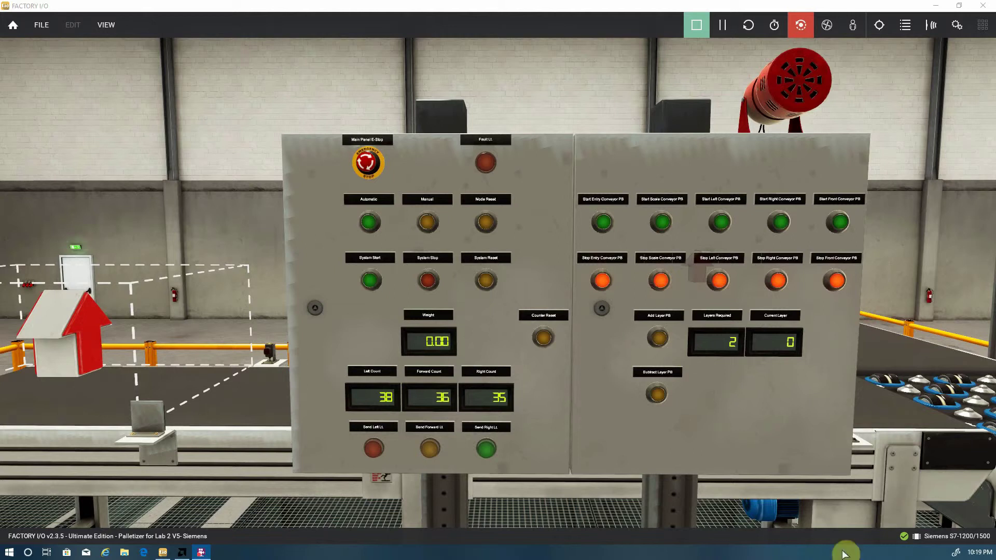
# Step: Check the Siemens S7-1200/1500 driver page, then stop and restart the Palletizer simulation
pyautogui.click(905, 534)
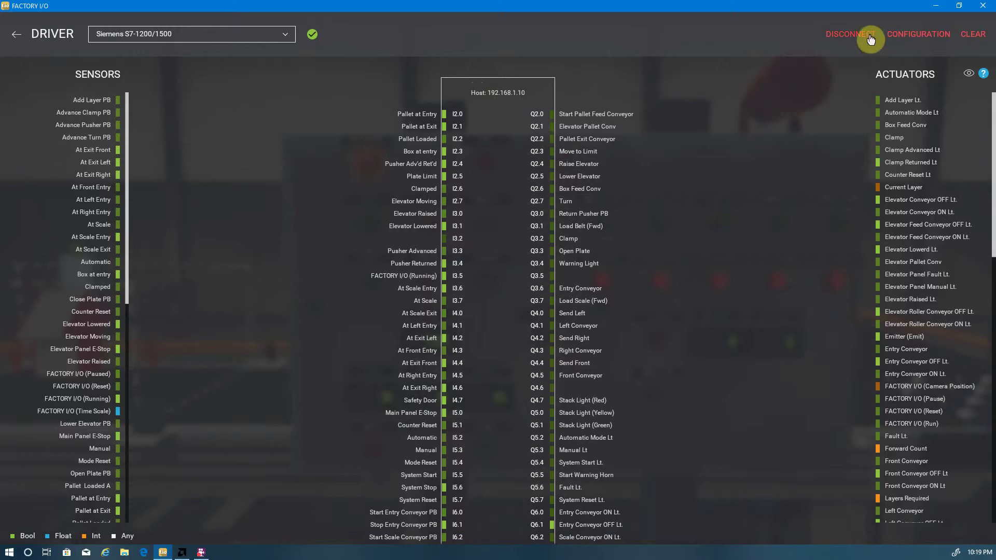
pyautogui.click(18, 35)
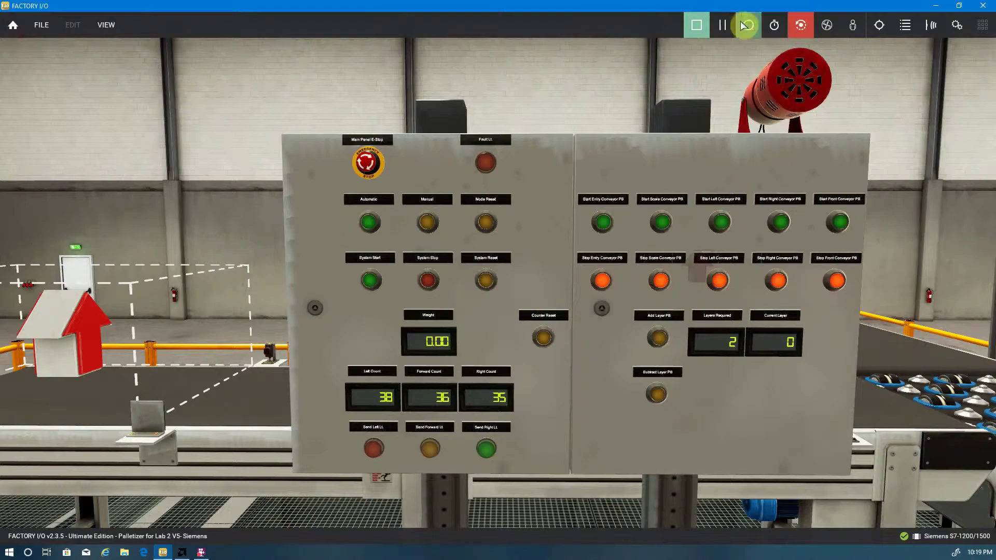
pyautogui.click(697, 24)
pyautogui.click(698, 26)
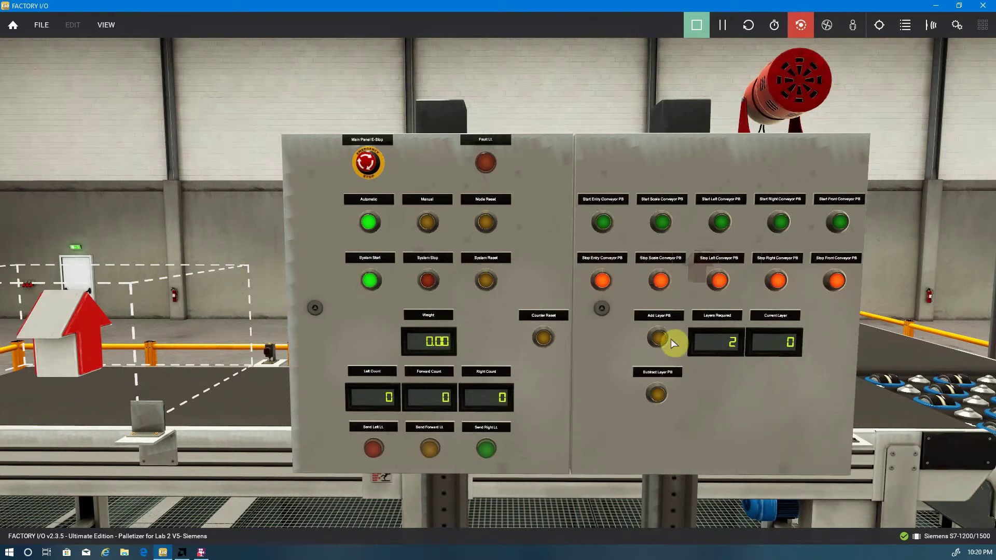
# Step: Zoom out from the control panel and back in on the conveyor area
pyautogui.scroll(-10, 670, 338)
pyautogui.scroll(5, 672, 343)
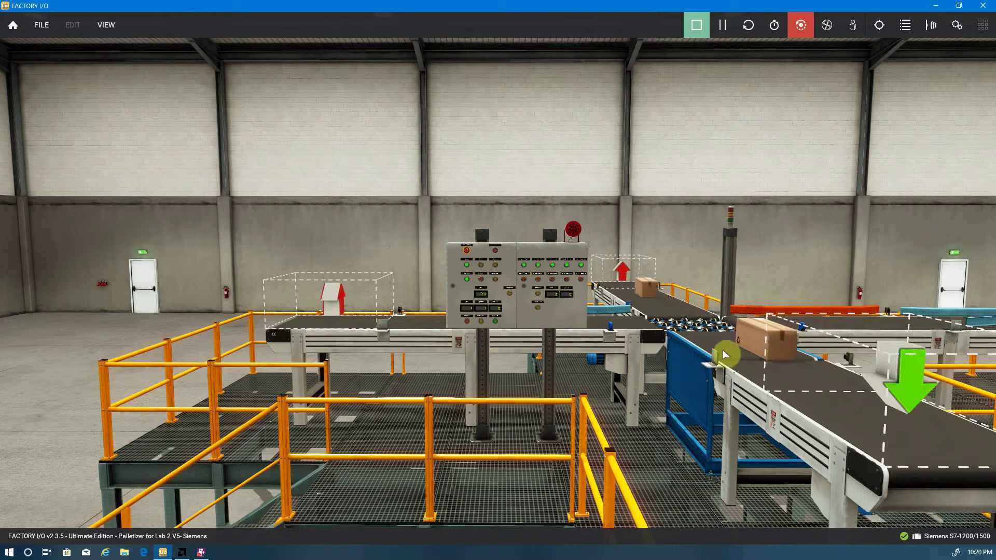
# Step: Bring the control panel into close view, then turn the view back toward the conveyor platform
pyautogui.press('1')
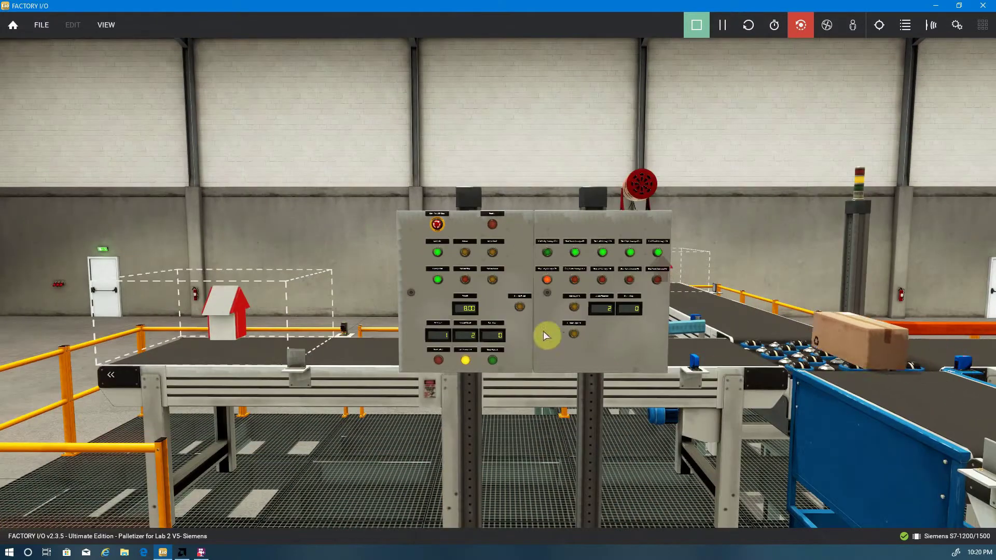
pyautogui.scroll(5, 445, 316)
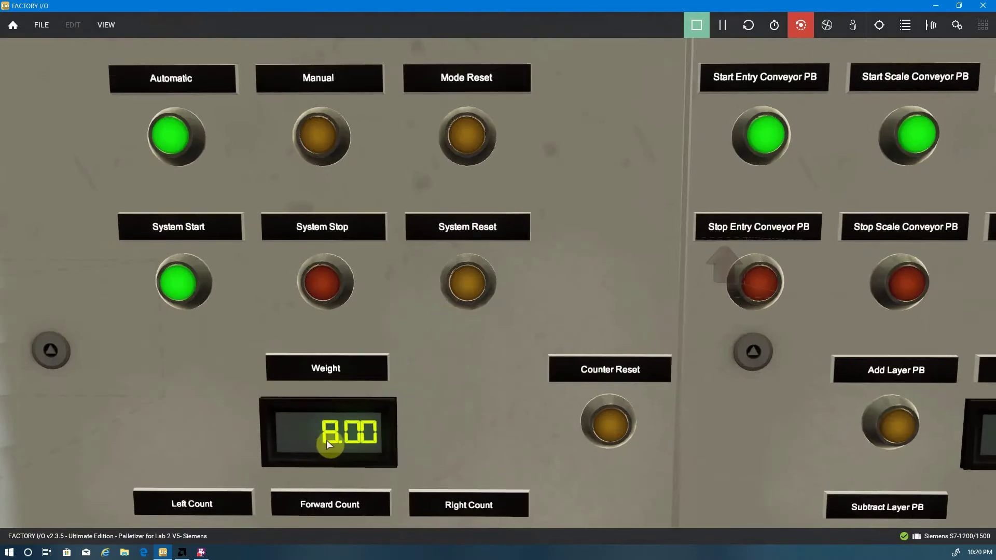
pyautogui.scroll(-5, 325, 440)
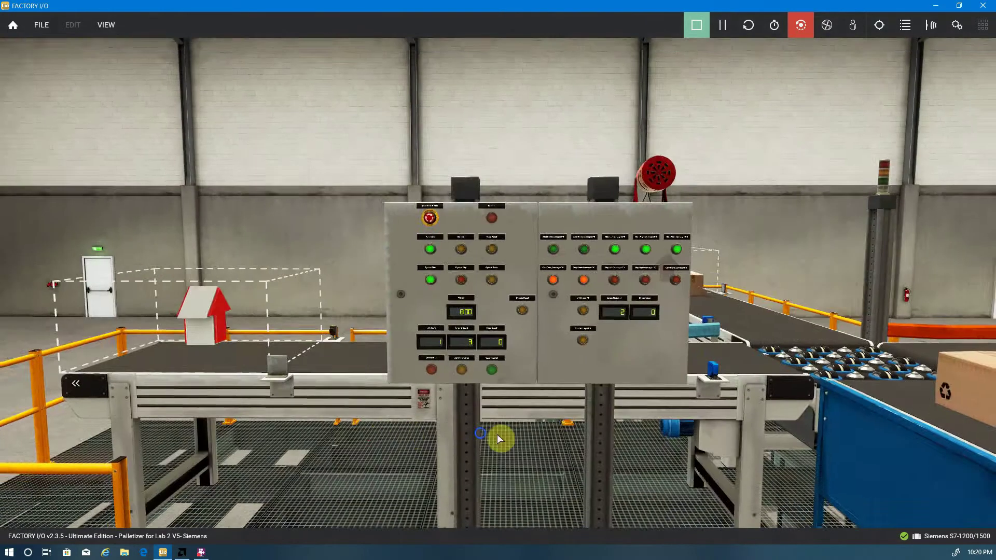
pyautogui.moveTo(497, 434); pyautogui.dragTo(480, 412, button='right')
pyautogui.scroll(5, 478, 408)
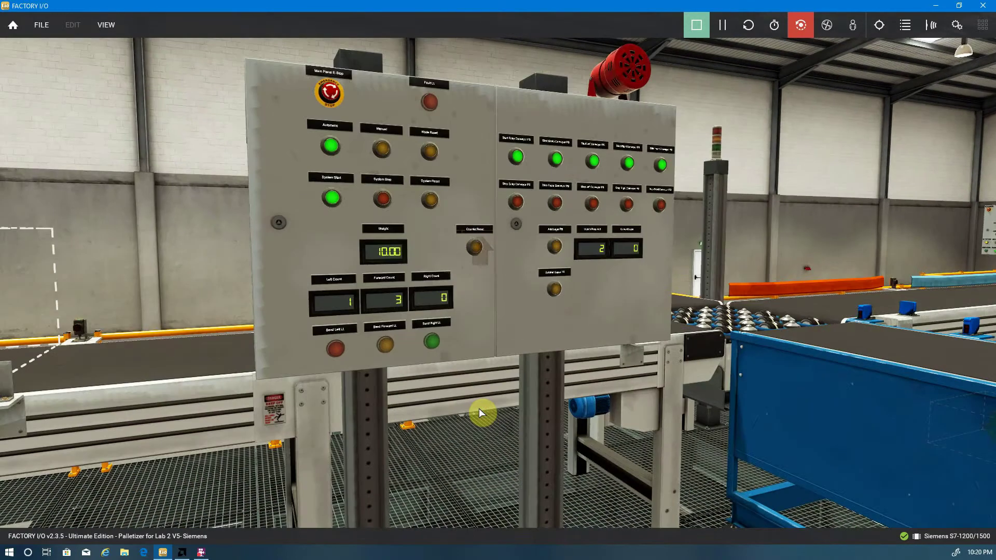
# Step: Fly to the control panel close-up and orbit the camera around the conveyors and panel
pyautogui.scroll(-5, 482, 397)
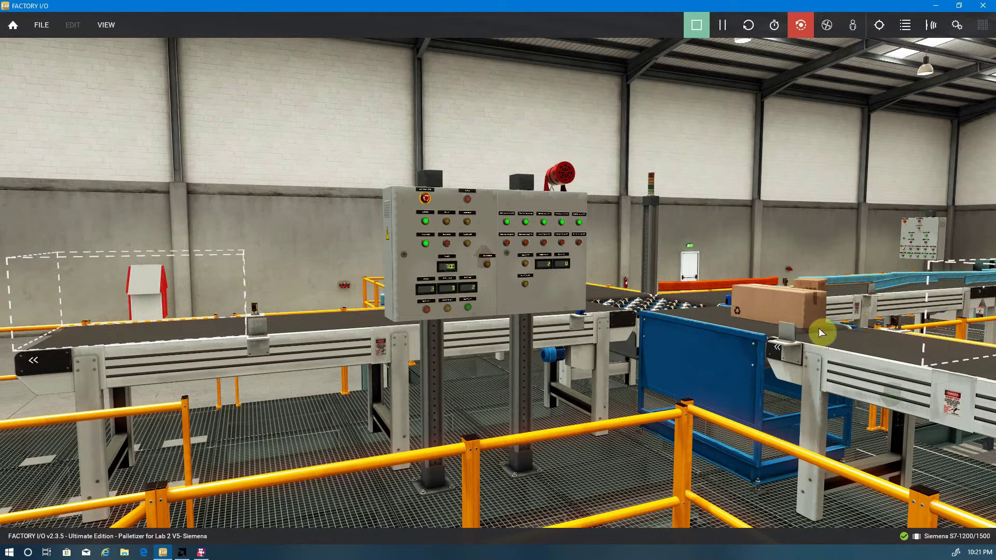
pyautogui.press('1')
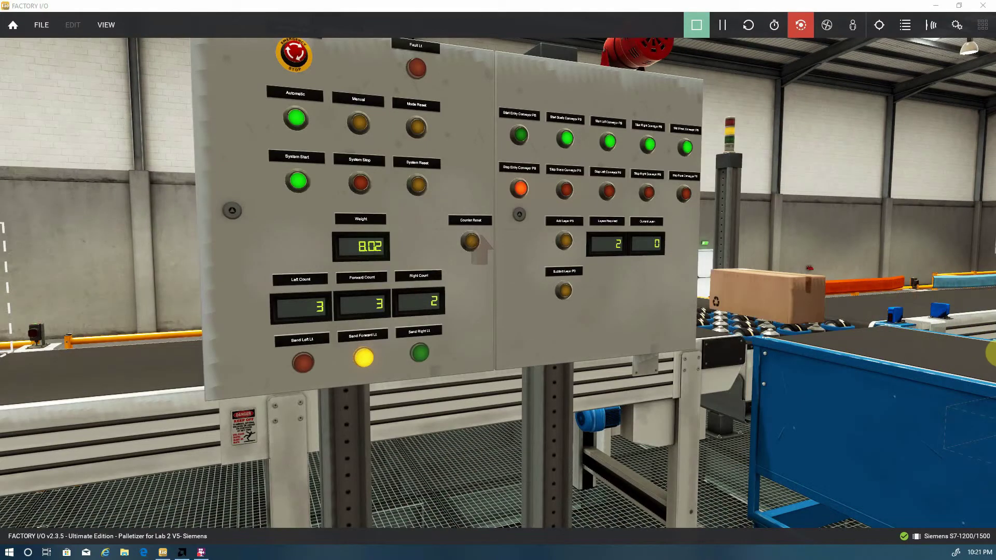
pyautogui.moveTo(794, 357); pyautogui.dragTo(759, 349, button='right')
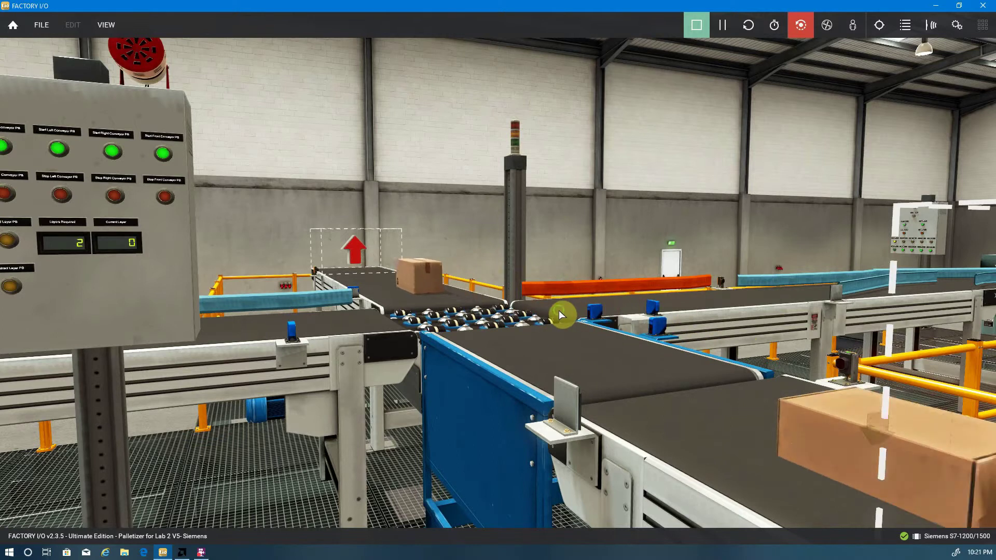
pyautogui.moveTo(559, 310); pyautogui.dragTo(589, 304, button='right')
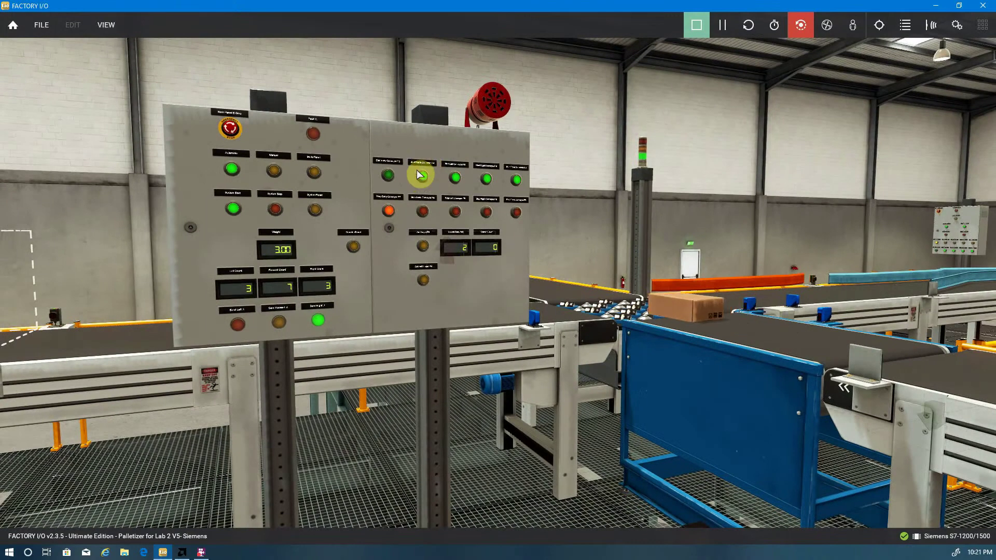
# Step: Press the panel buttons to stop the entry conveyor and the scale conveyor
pyautogui.scroll(5, 416, 188)
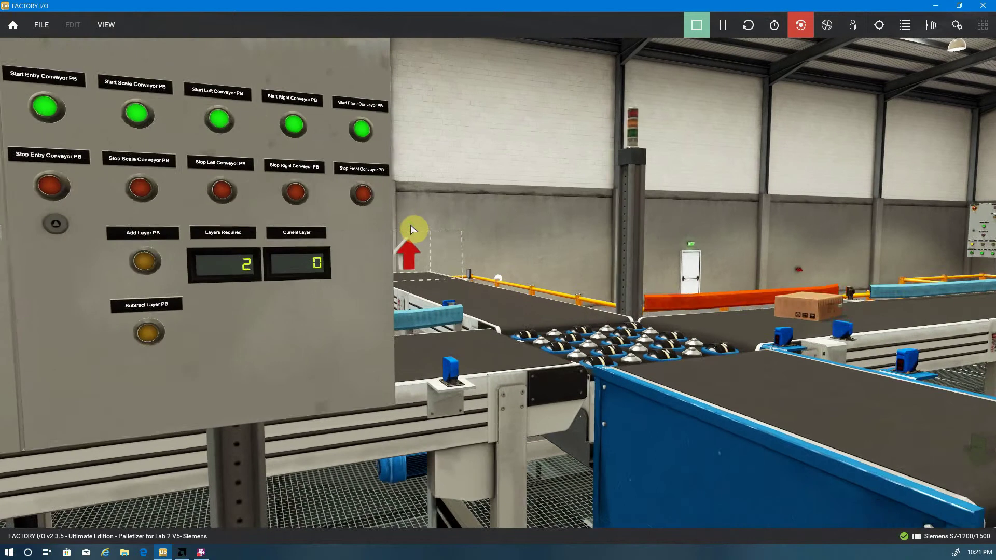
pyautogui.scroll(2, 411, 229)
pyautogui.click(77, 177)
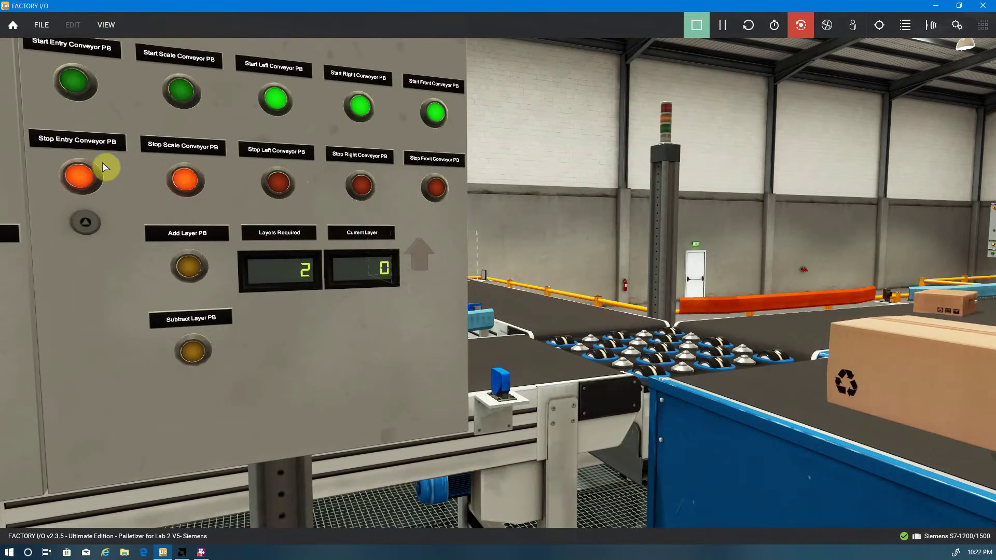
pyautogui.click(186, 179)
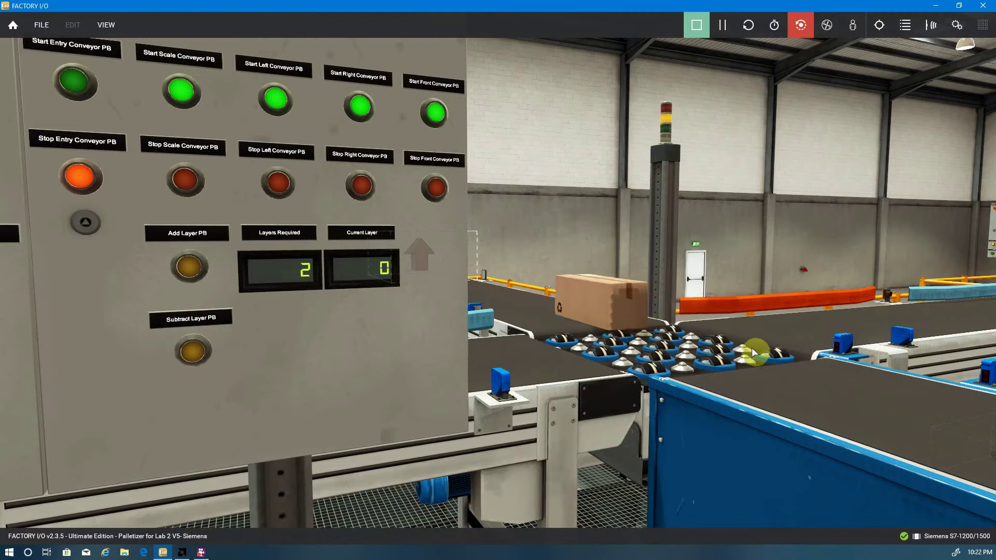
pyautogui.press('1')
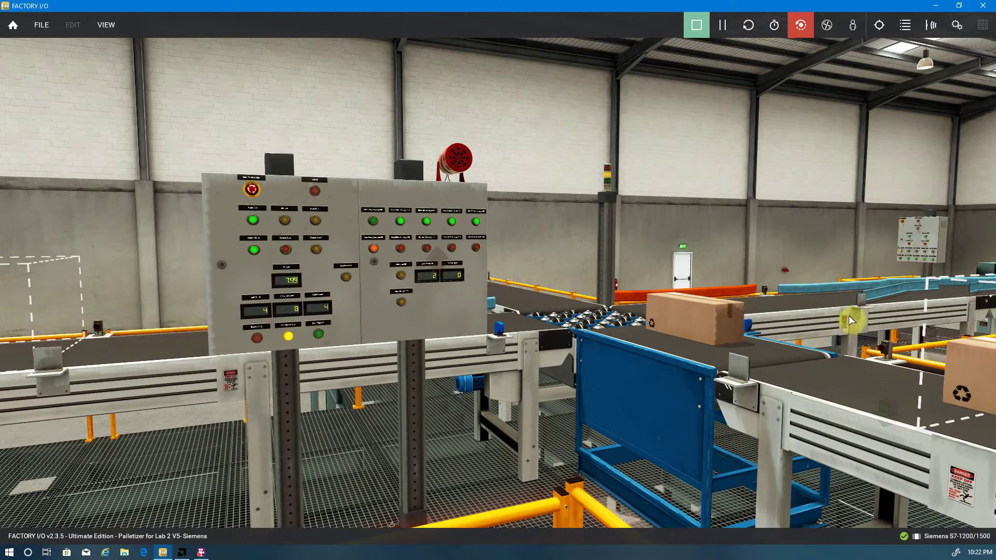
# Step: Focus the camera on the palletizer cabinet and look over the boxes on top
pyautogui.moveTo(860, 310); pyautogui.dragTo(562, 460, button='right')
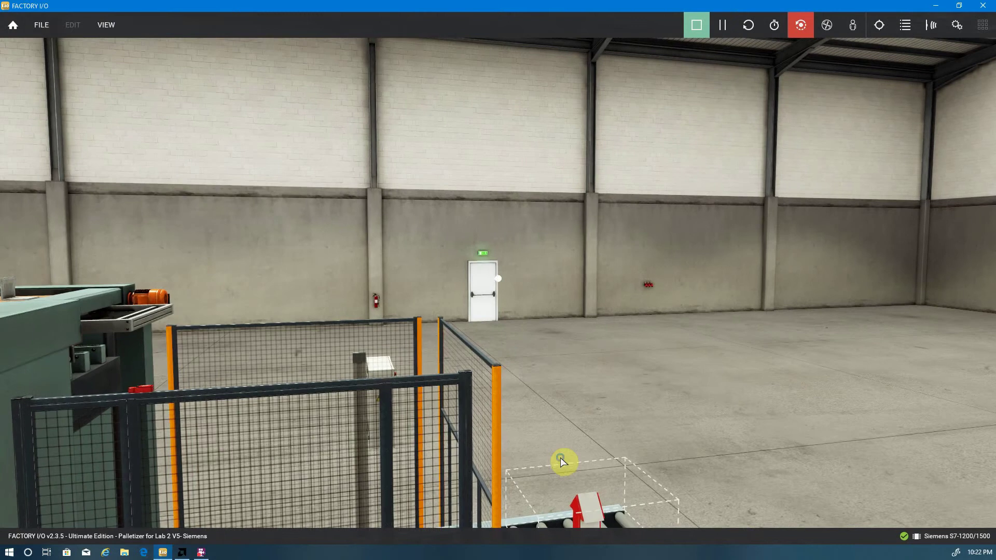
pyautogui.doubleClick(33, 350)
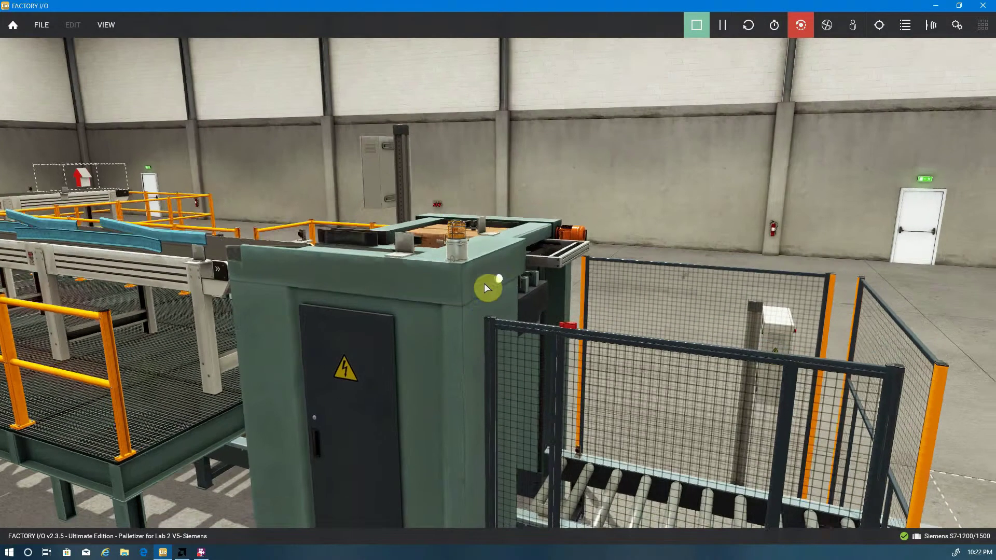
pyautogui.moveTo(486, 287); pyautogui.dragTo(424, 212, button='right')
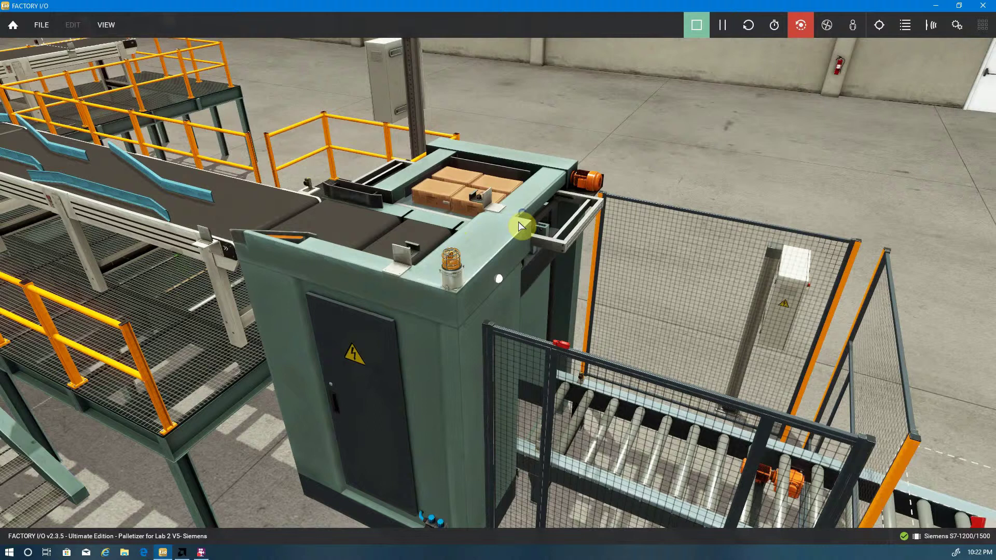
pyautogui.moveTo(518, 222); pyautogui.dragTo(429, 247, button='right')
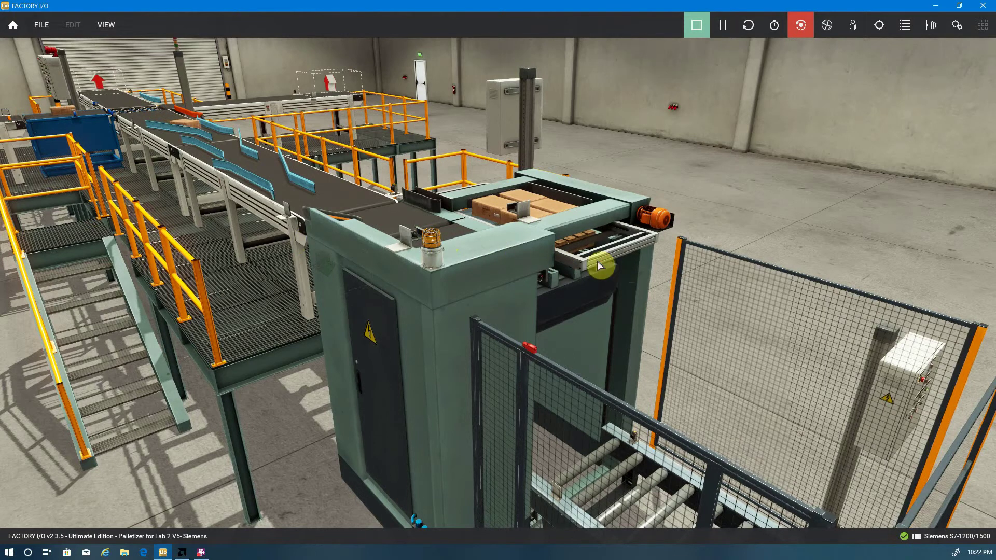
pyautogui.scroll(5, 596, 260)
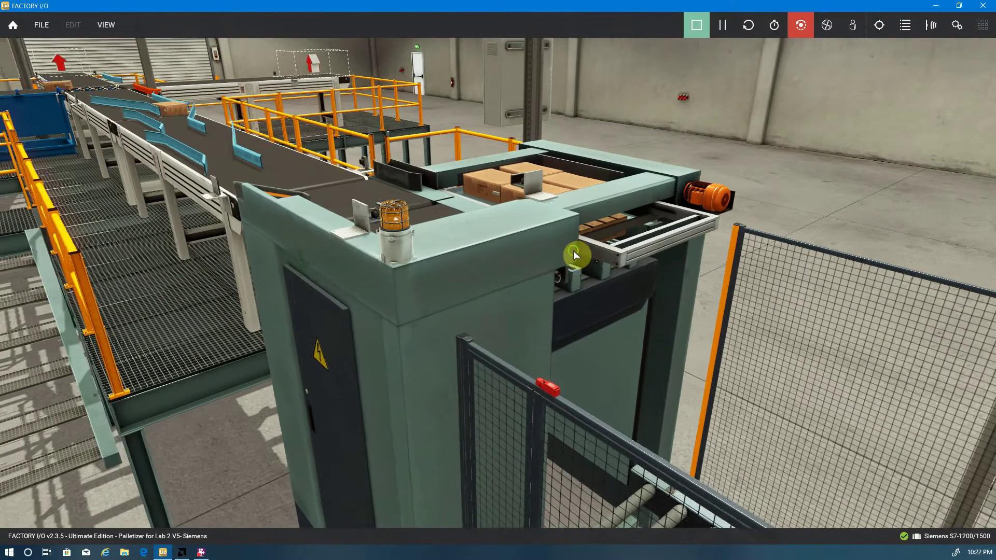
# Step: Lift one box off the sorting conveyor with the hand tool and view the palletizer from above
pyautogui.moveTo(575, 255); pyautogui.dragTo(526, 287, button='right')
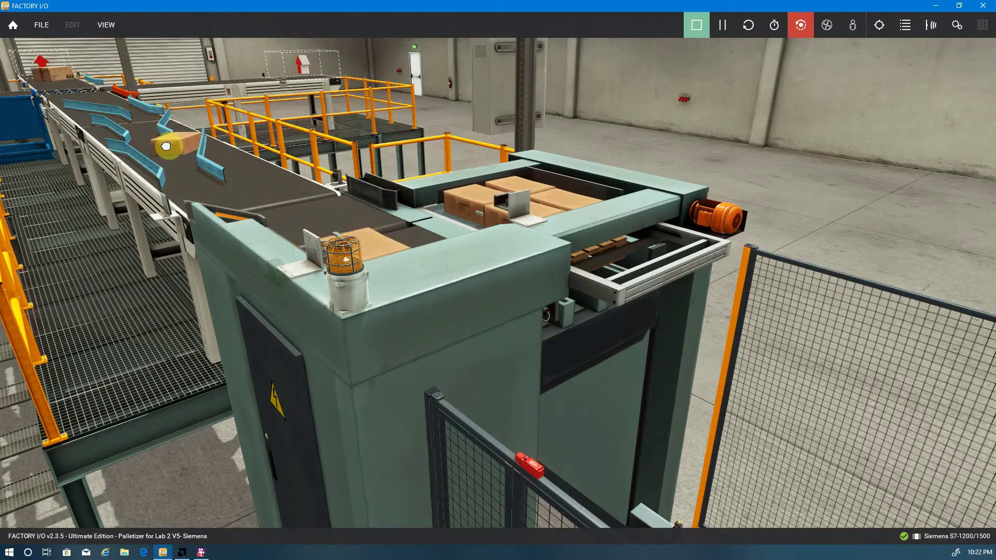
pyautogui.moveTo(166, 146); pyautogui.dragTo(168, 185)
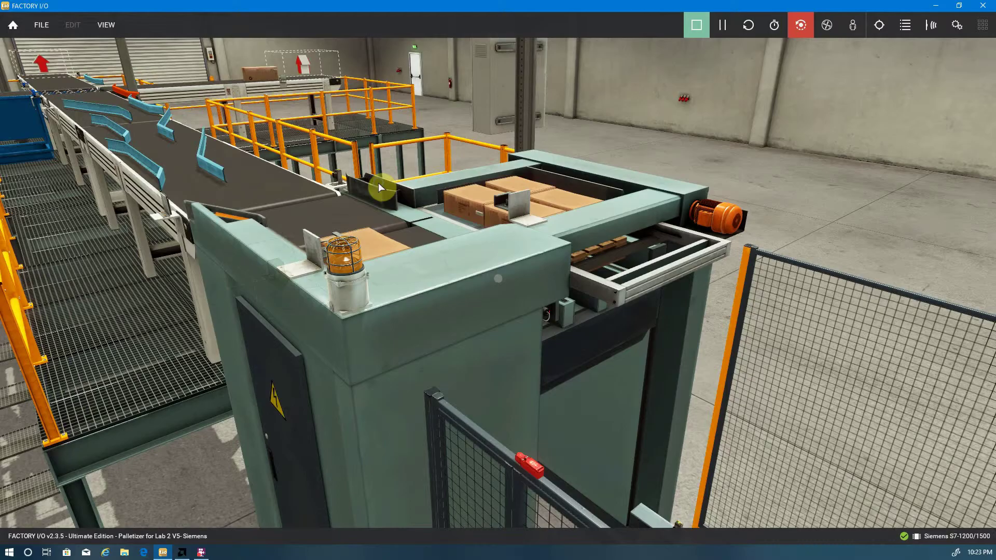
pyautogui.moveTo(378, 182); pyautogui.dragTo(355, 173, button='right')
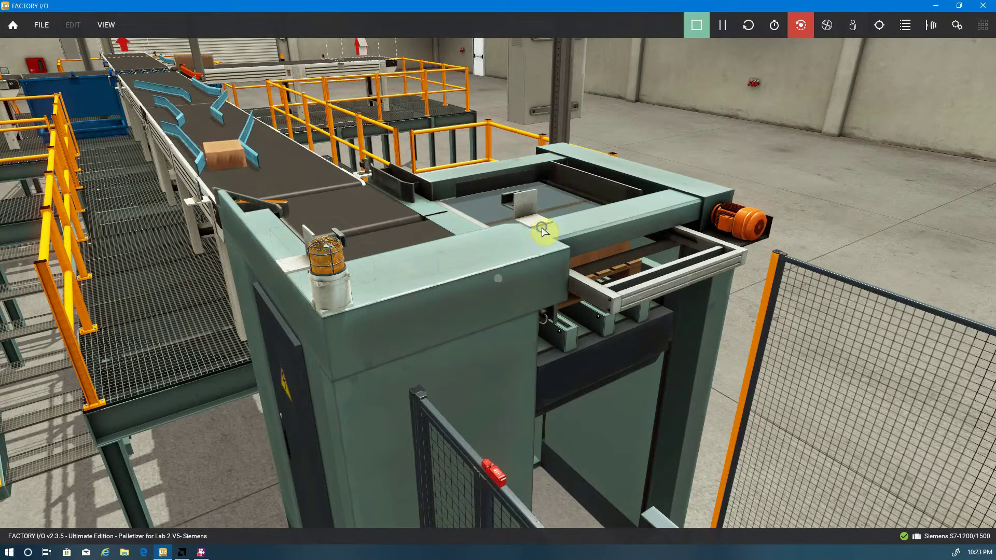
# Step: Jump the camera to the Main Panel saved view, zoom around it, and close the views list
pyautogui.scroll(2, 534, 197)
pyautogui.moveTo(534, 197); pyautogui.dragTo(540, 162, button='right')
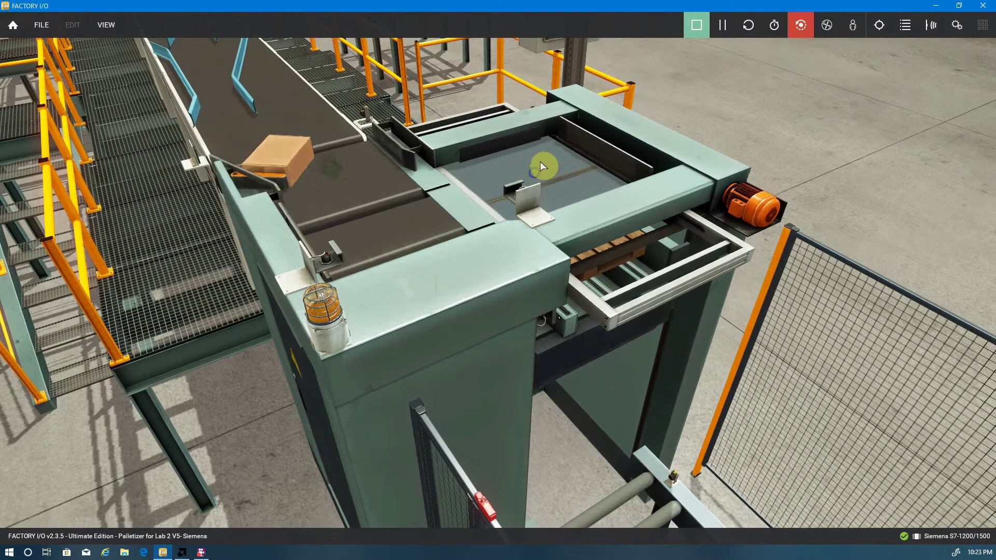
pyautogui.click(905, 25)
pyautogui.click(703, 148)
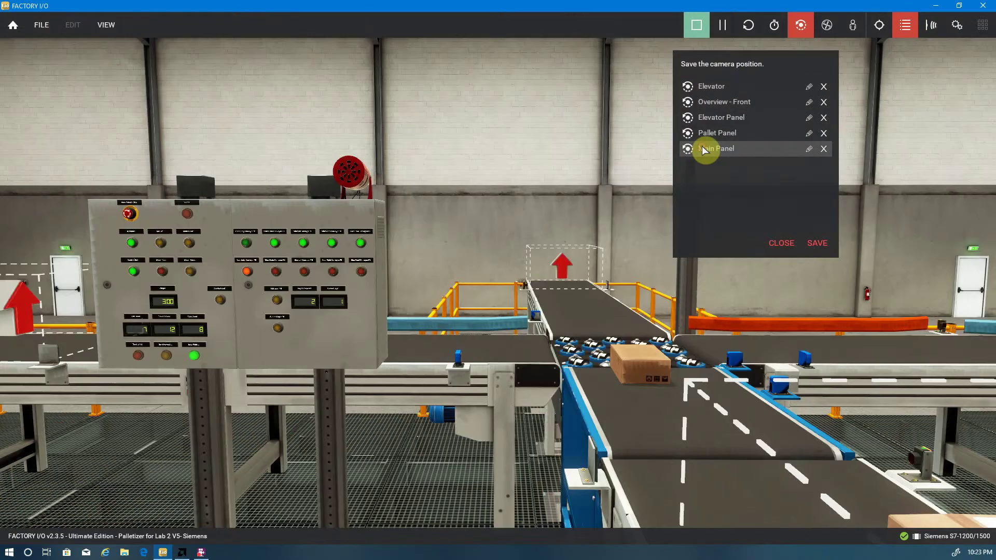
pyautogui.scroll(-5, 468, 357)
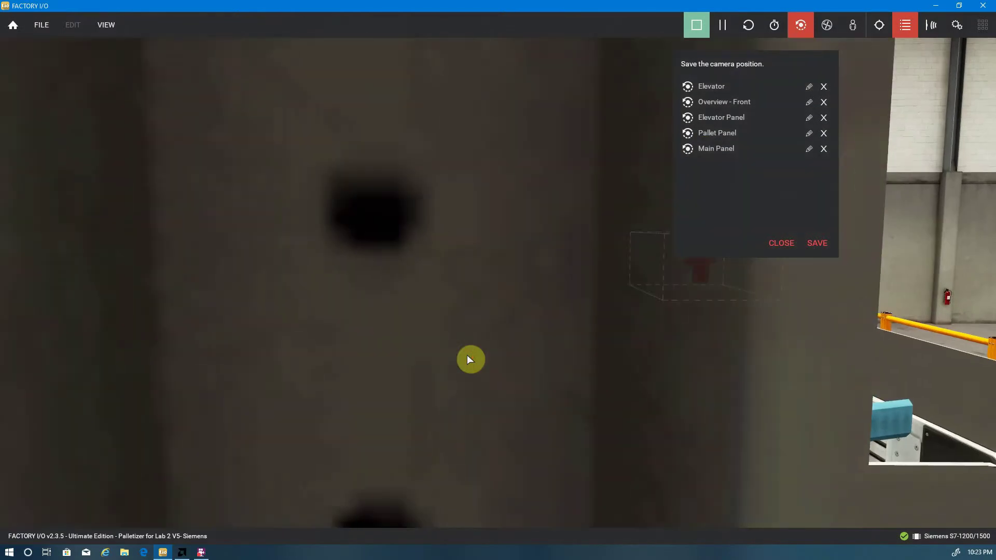
pyautogui.scroll(4, 467, 355)
pyautogui.scroll(-3, 467, 344)
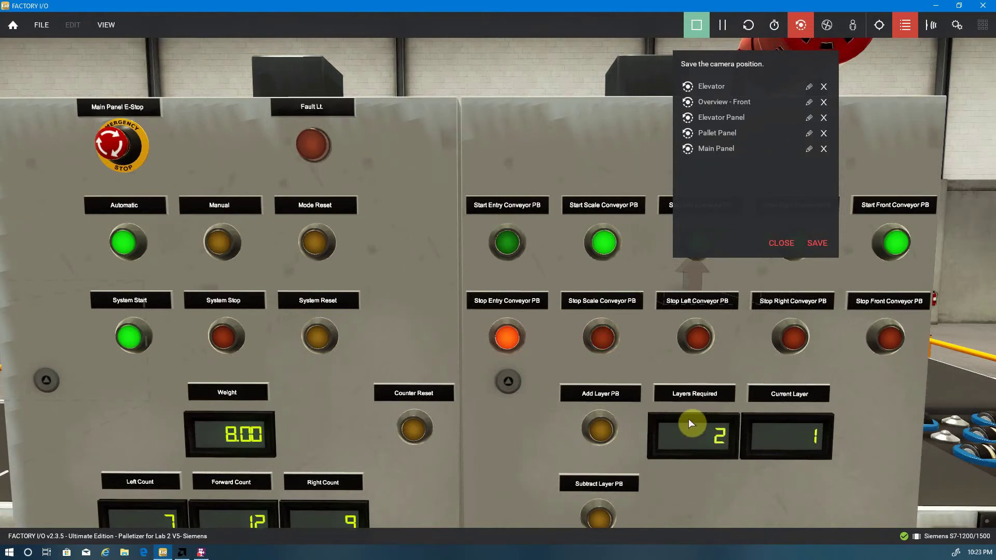
pyautogui.scroll(10, 690, 410)
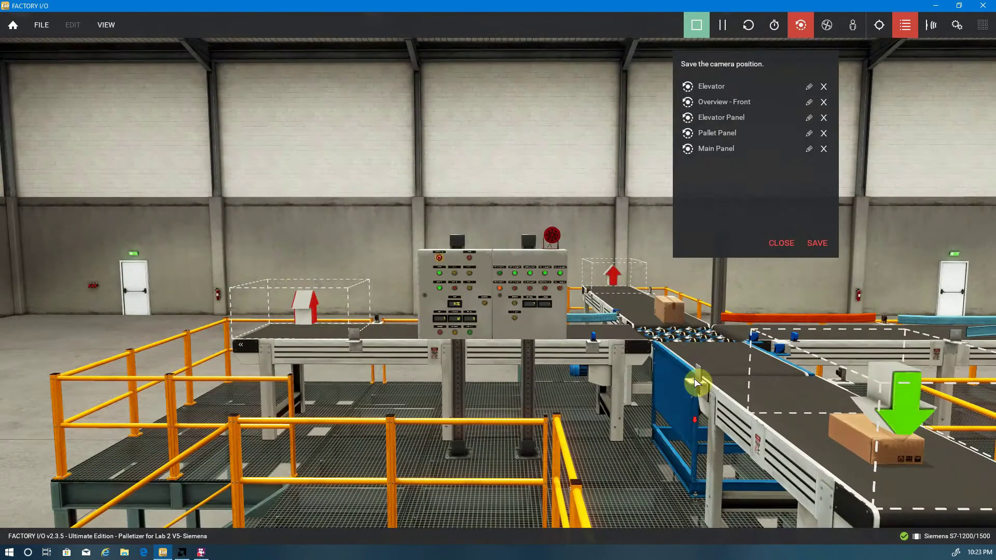
pyautogui.click(781, 245)
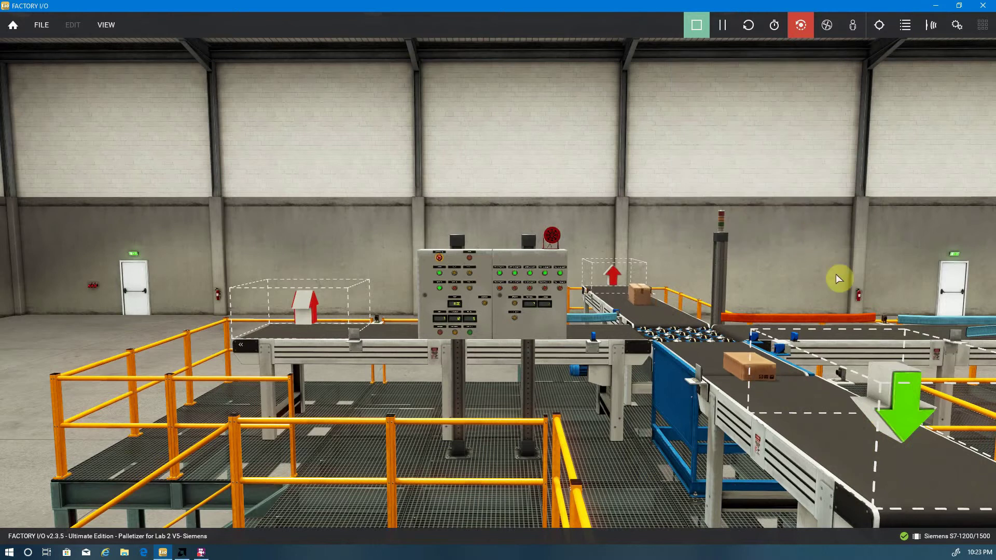
# Step: Orbit the camera around the factory and centre the view on the palletizer line
pyautogui.moveTo(829, 347); pyautogui.dragTo(564, 361, button='right')
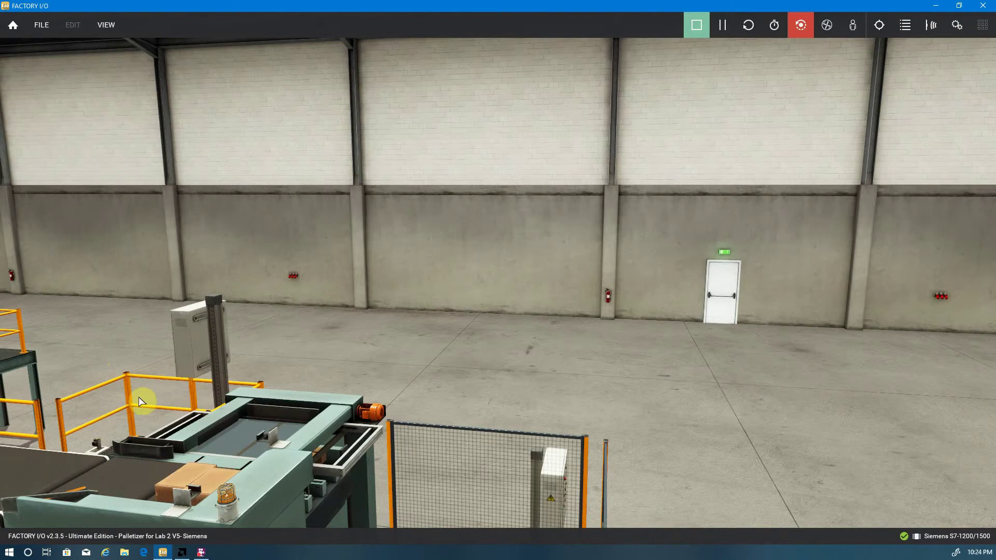
pyautogui.moveTo(144, 392); pyautogui.dragTo(198, 347, button='right')
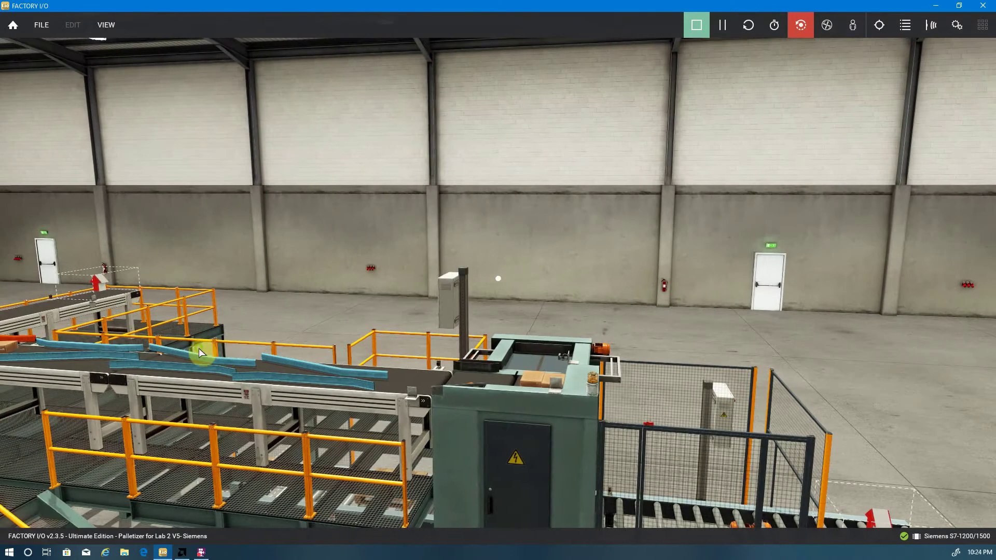
pyautogui.moveTo(428, 372); pyautogui.dragTo(1, 353, button='right')
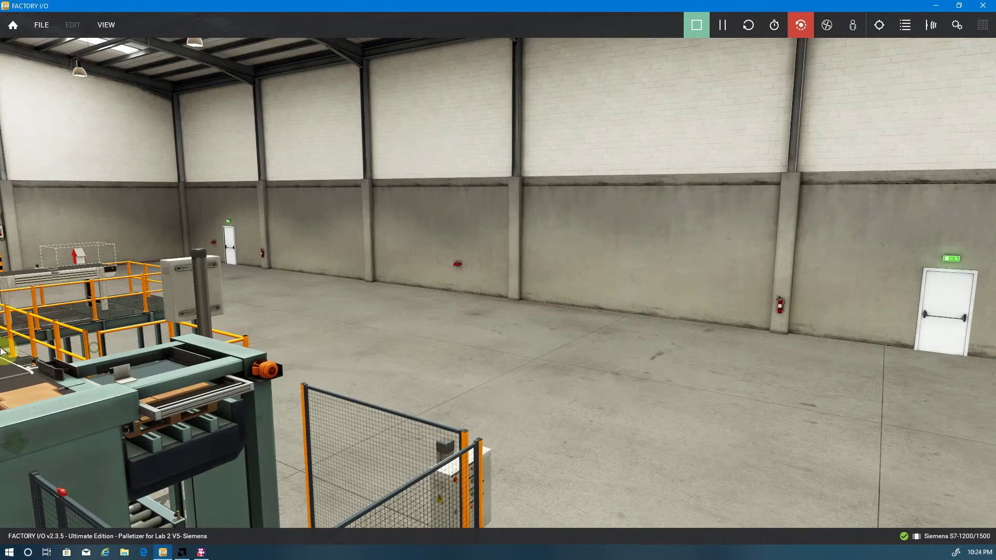
pyautogui.doubleClick(131, 387)
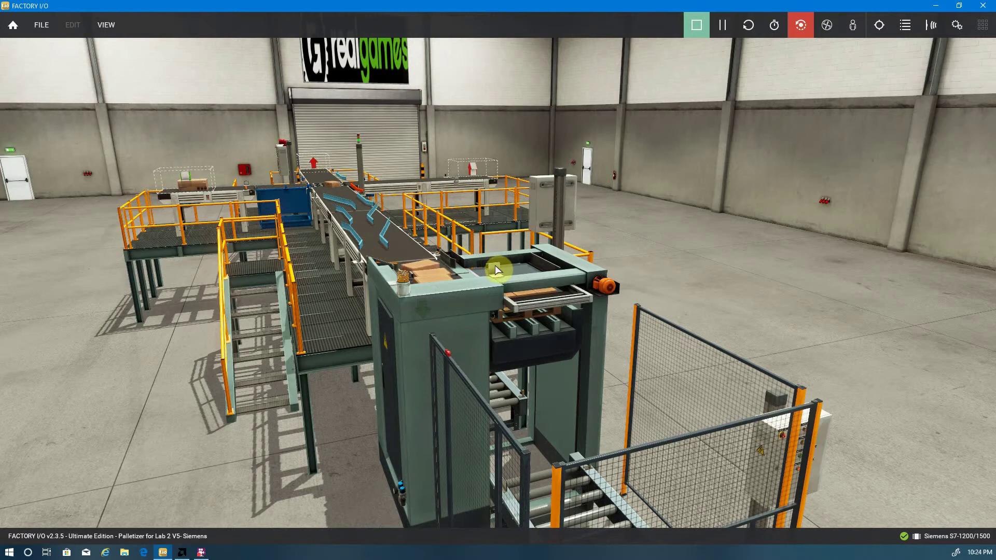
# Step: Zoom in close on the palletizer infeed conveyor and loading plate, then ease back out
pyautogui.scroll(2, 493, 267)
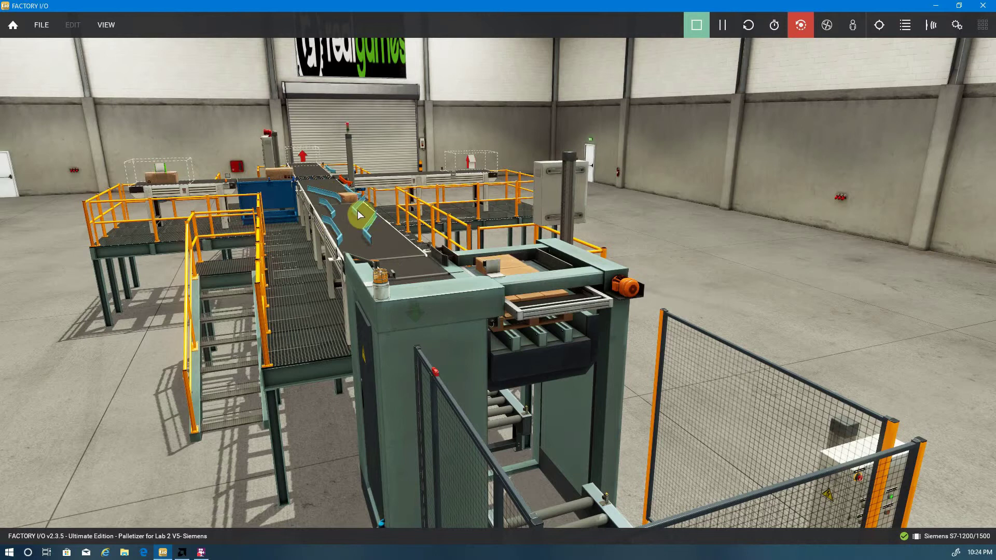
pyautogui.scroll(1, 360, 212)
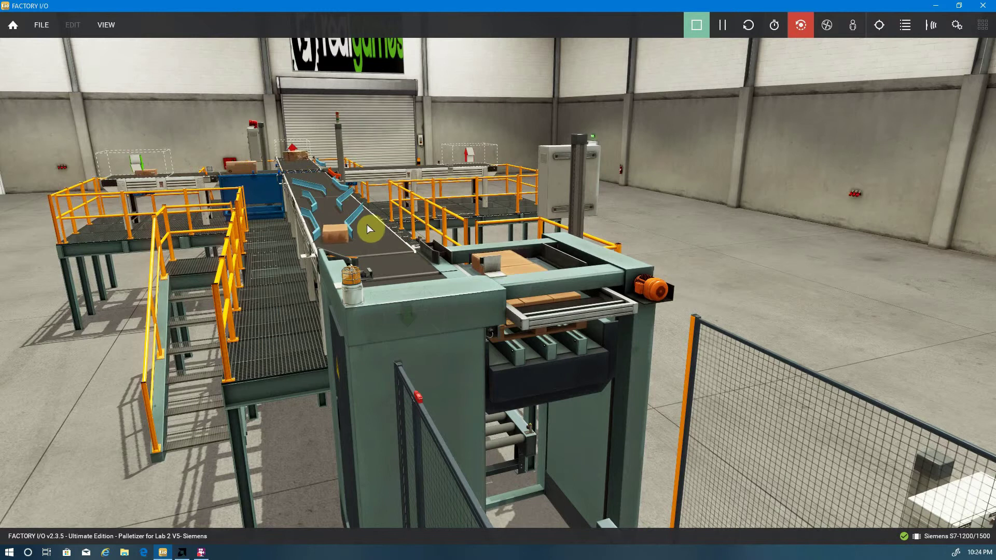
pyautogui.scroll(3, 372, 274)
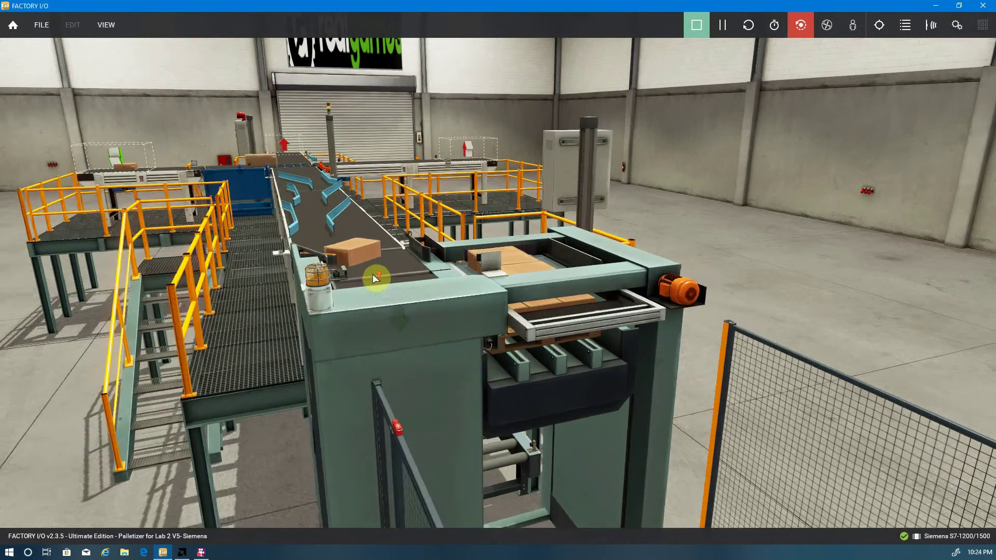
pyautogui.scroll(5, 275, 262)
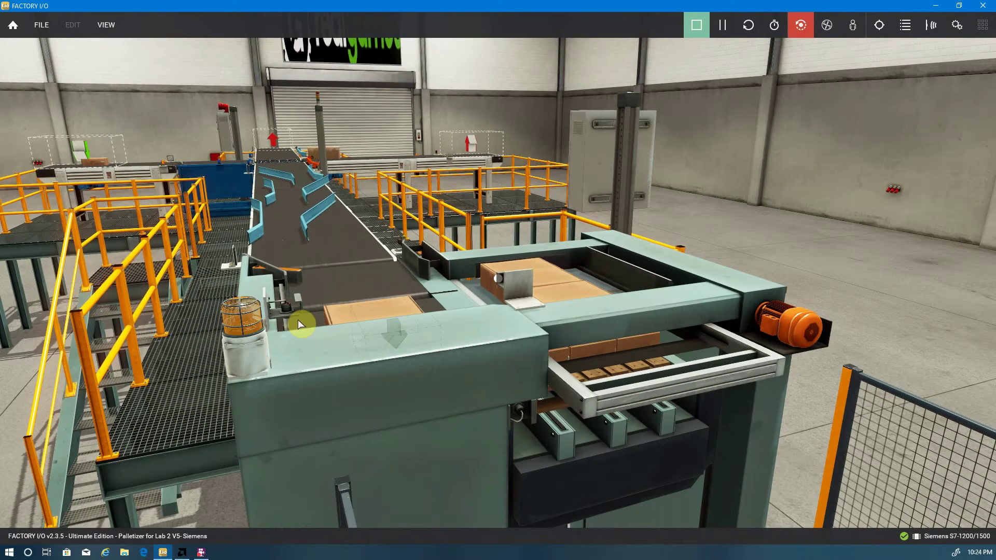
pyautogui.scroll(5, 306, 339)
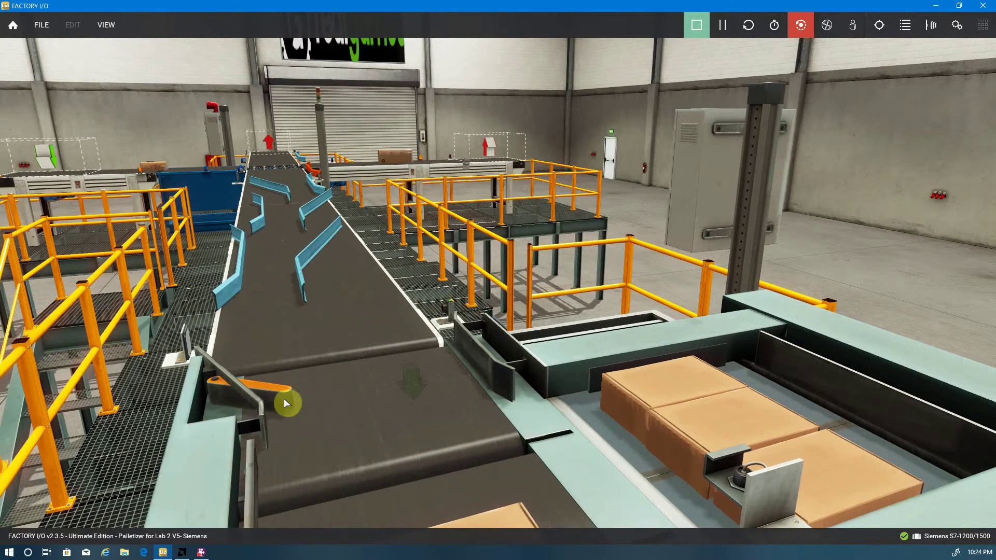
pyautogui.scroll(-2, 281, 392)
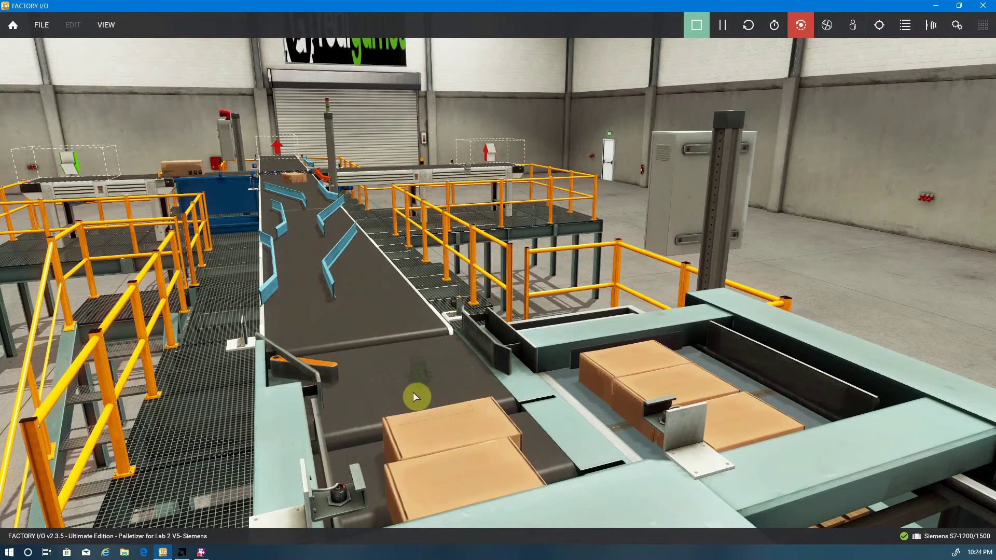
pyautogui.scroll(-2, 414, 392)
pyautogui.scroll(-2, 415, 392)
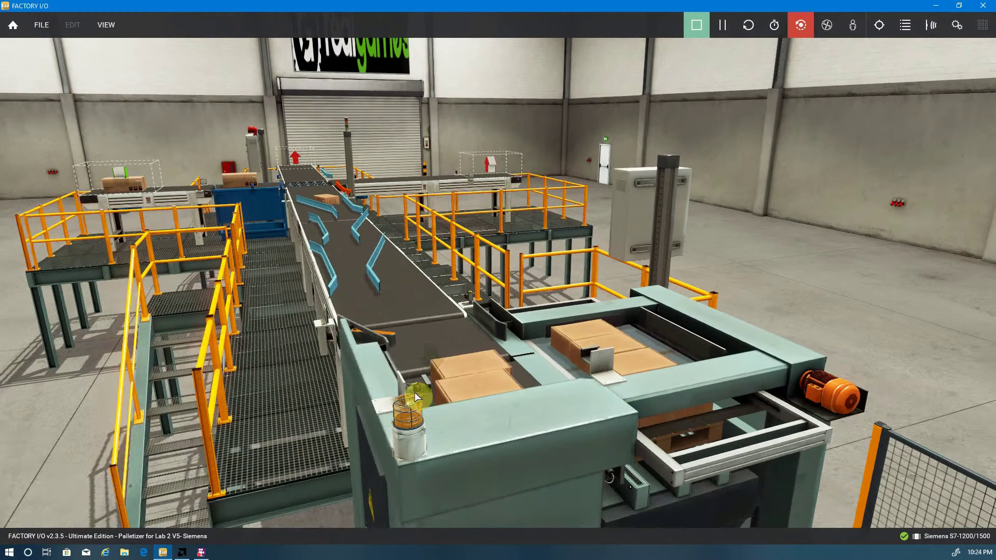
# Step: Zoom out and in to follow the loaded pallet down the elevator and along the exit rollers
pyautogui.scroll(-2, 415, 392)
pyautogui.scroll(-3, 415, 392)
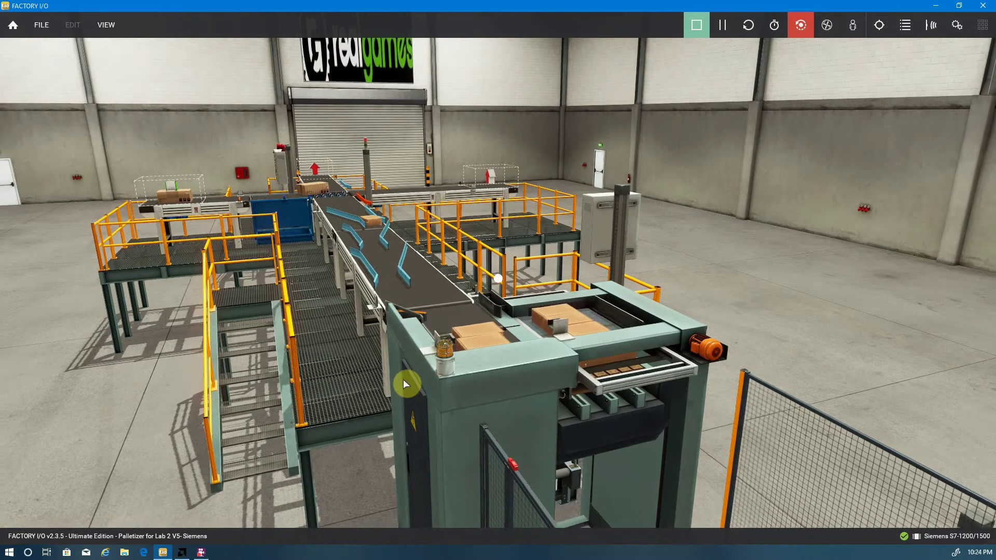
pyautogui.scroll(-2, 368, 334)
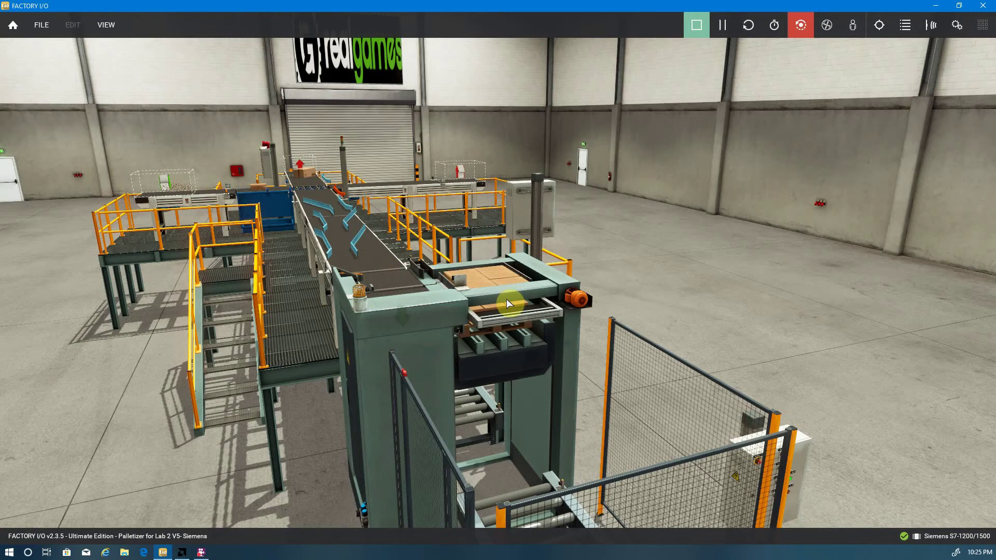
pyautogui.scroll(2, 506, 299)
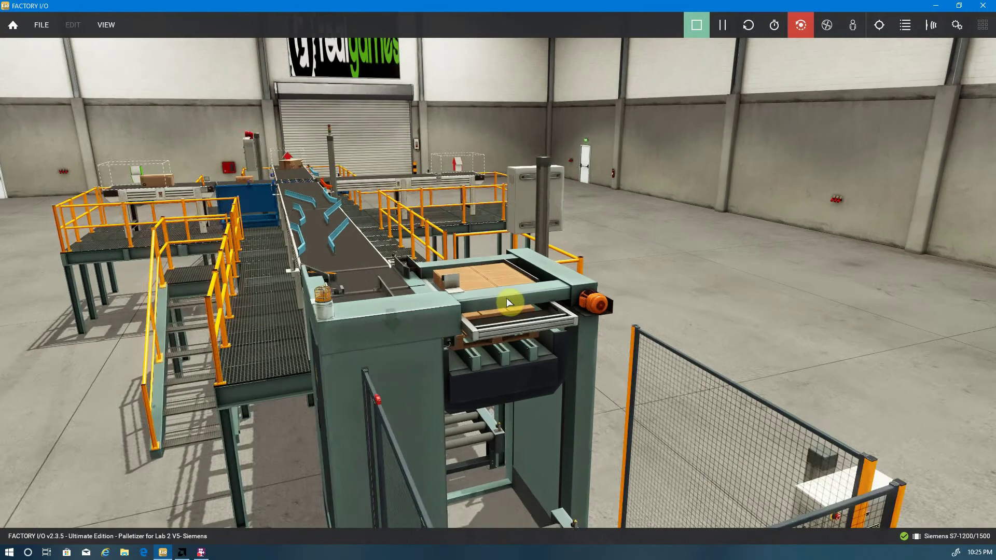
pyautogui.scroll(2, 506, 298)
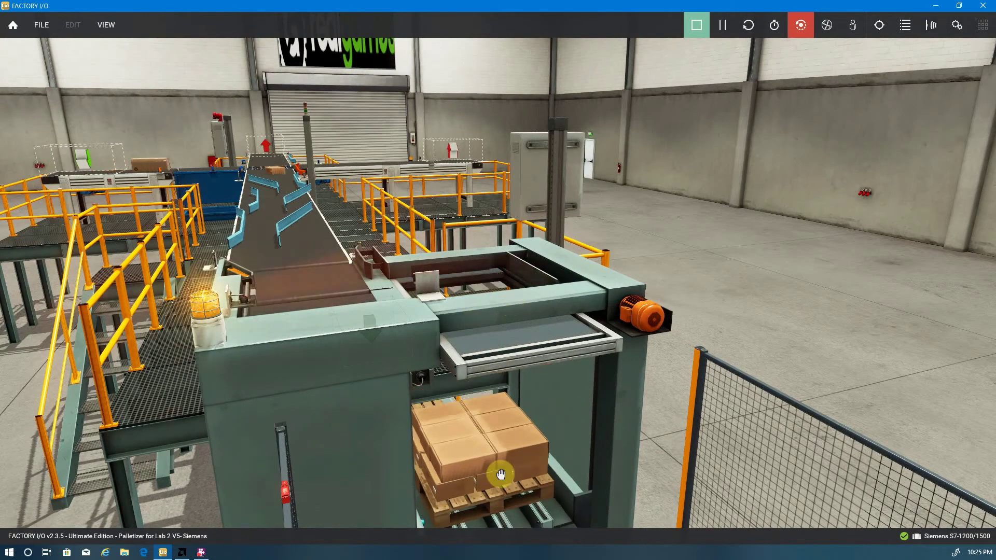
pyautogui.scroll(-3, 501, 474)
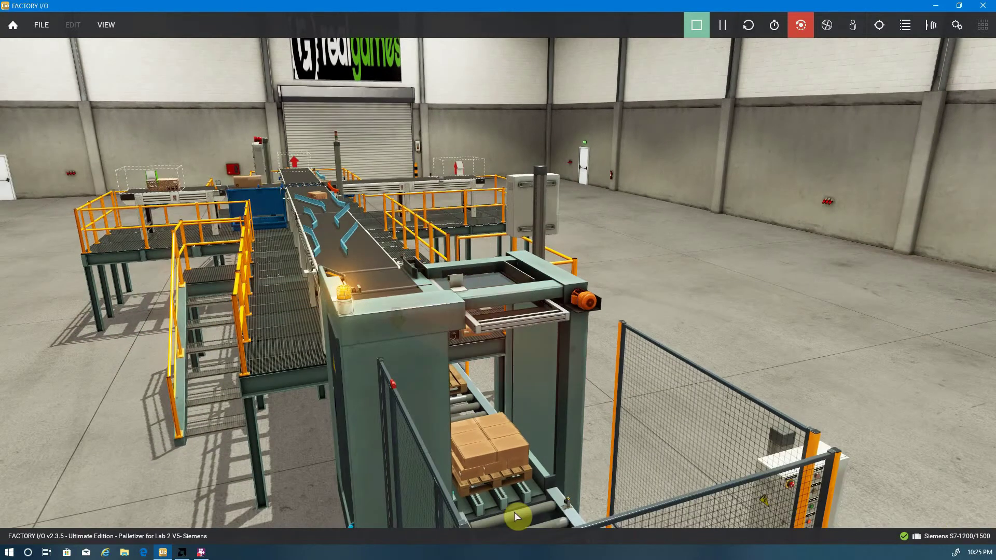
pyautogui.scroll(-1, 515, 512)
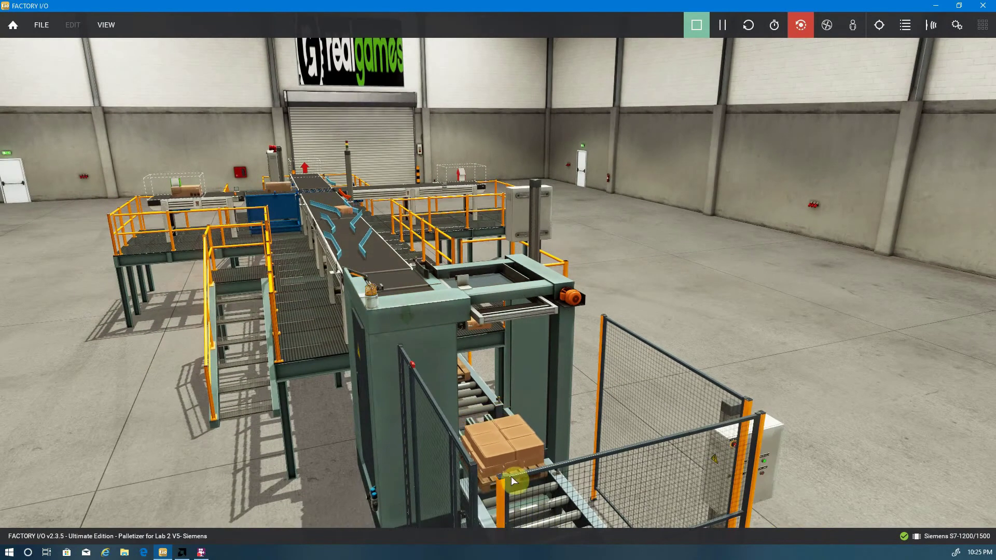
pyautogui.scroll(-3, 513, 481)
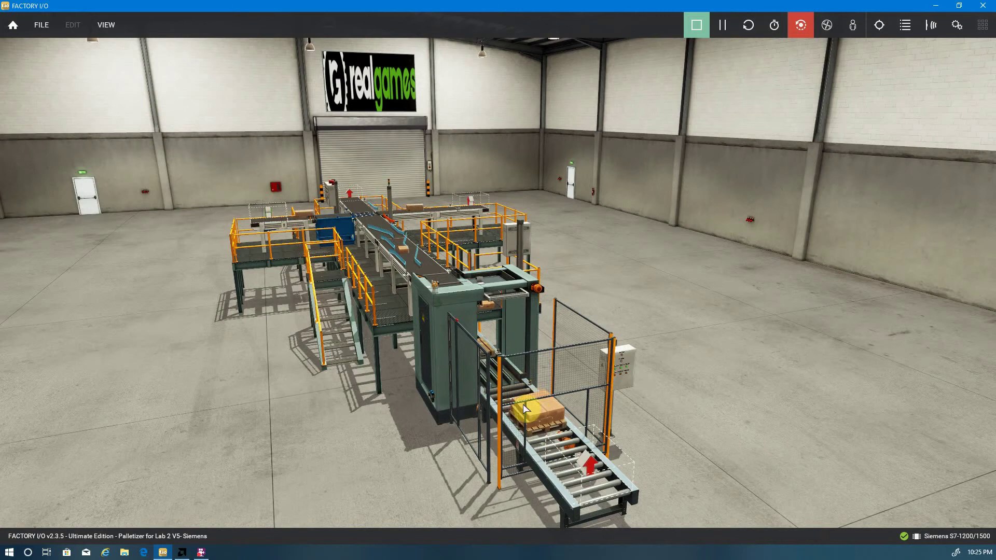
pyautogui.scroll(2, 454, 363)
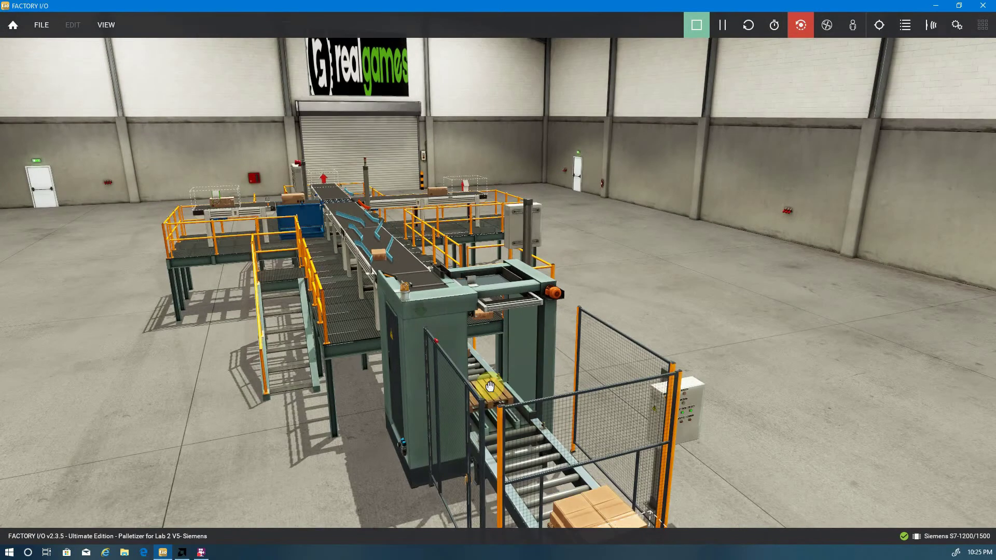